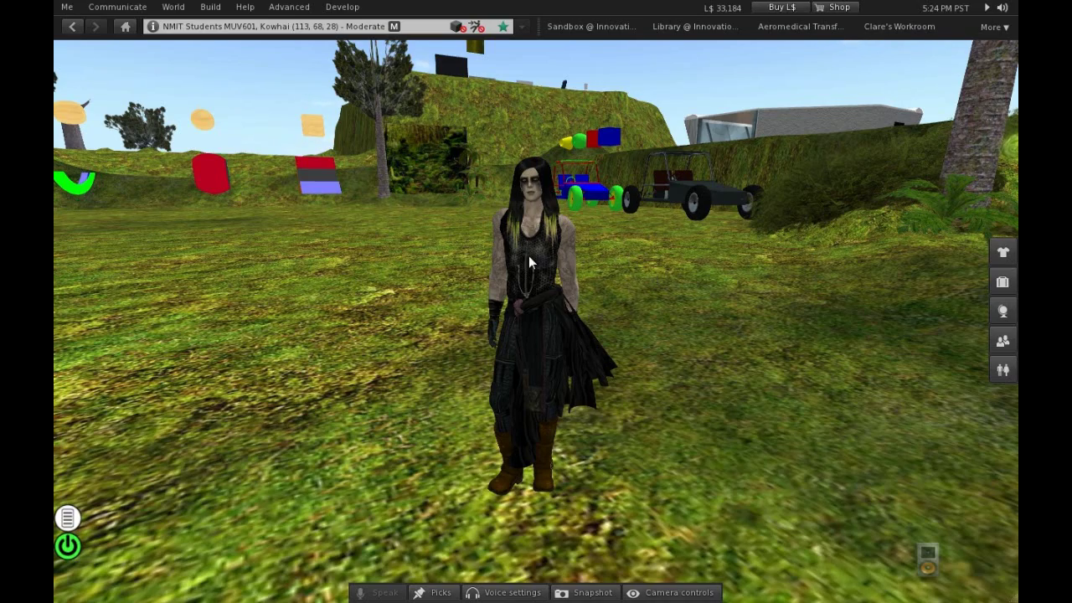
Focus on the lamp breakdown display by the hedge, open it for editing, and minimise the build window.
key("Escape")
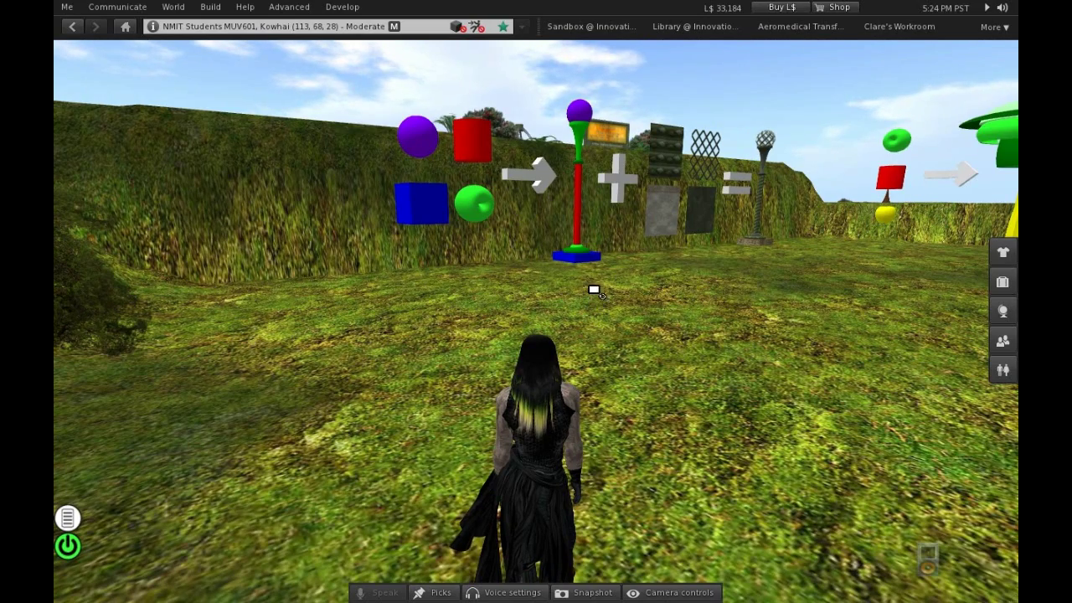
left_click(584, 260, "alt")
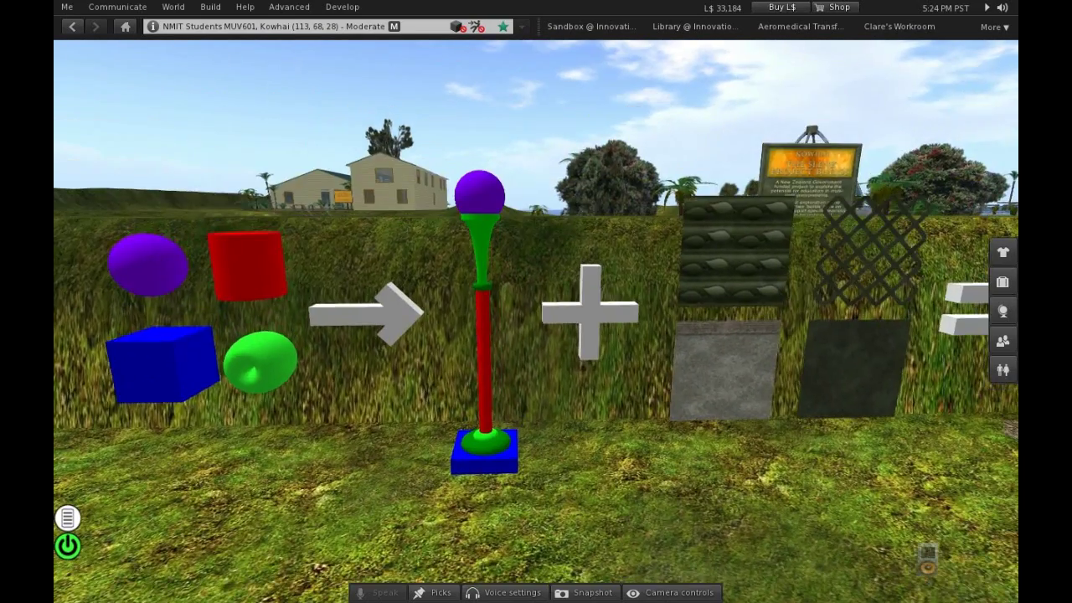
left_click_drag(488, 202, 493, 191, "alt")
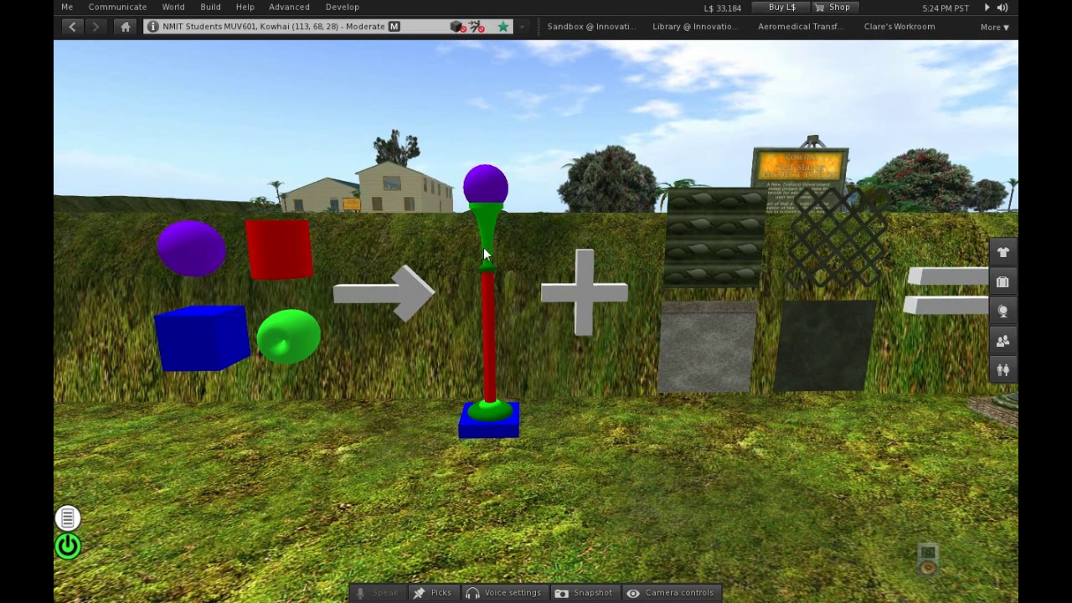
right_click(486, 229)
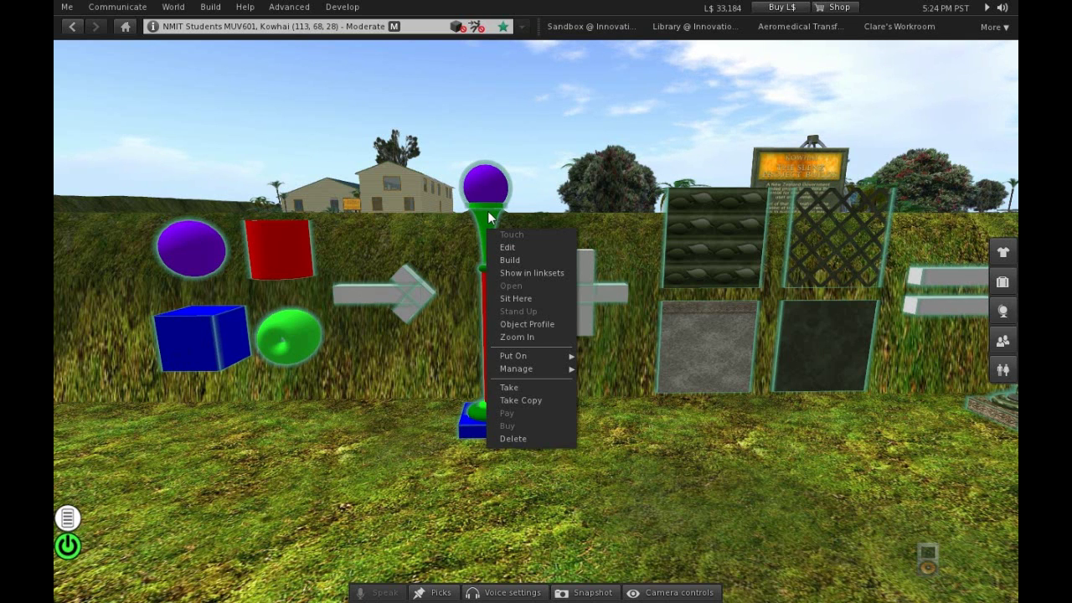
left_click(512, 250)
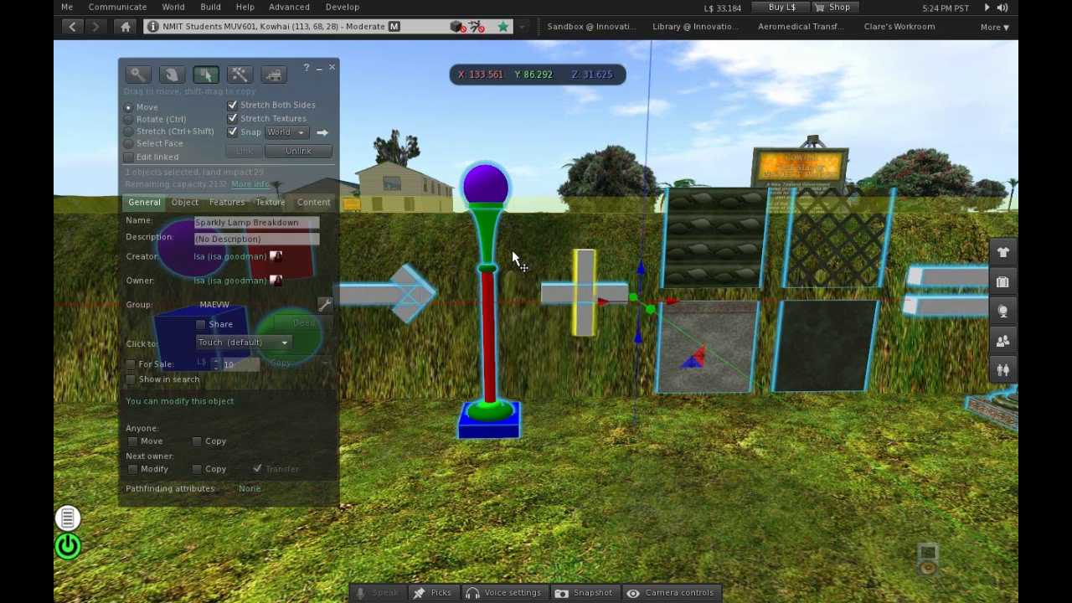
left_click(319, 70)
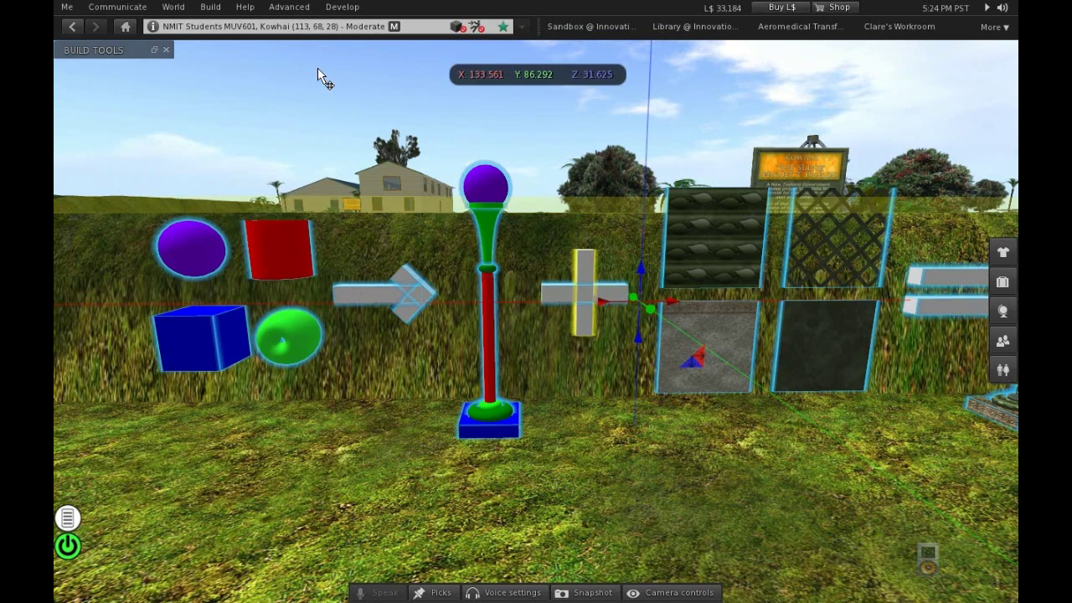
Examine the coloured lamp post and the sphere, cylinder, box and torus primitives it is assembled from.
left_click_drag(488, 294, 520, 194, "alt")
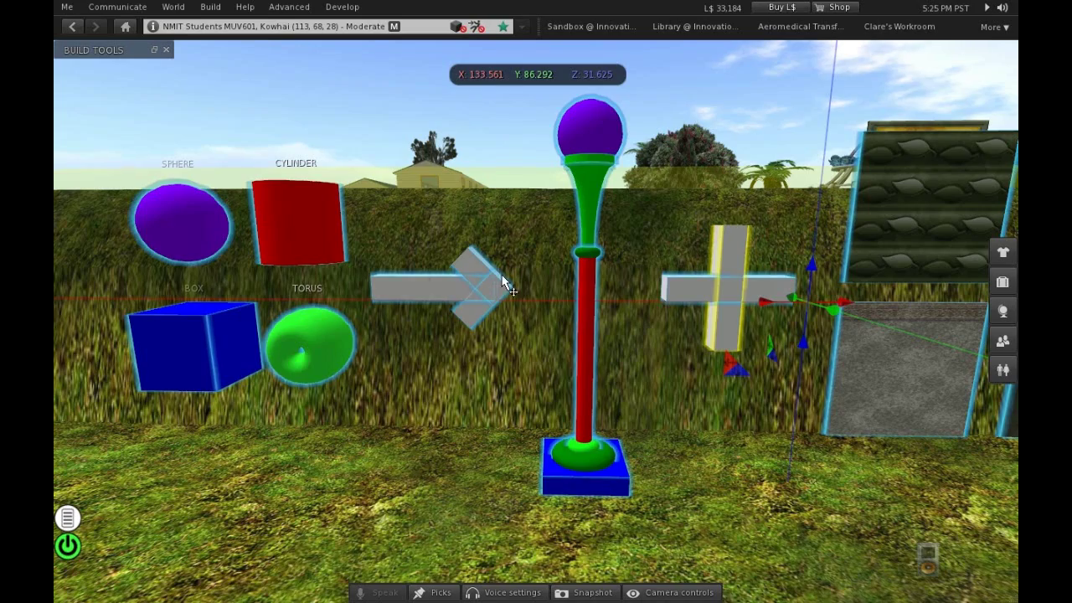
mouse_move(736, 267)
left_mouse_down("alt")
mouse_move(712, 267)
mouse_move(737, 252)
left_mouse_up("alt")
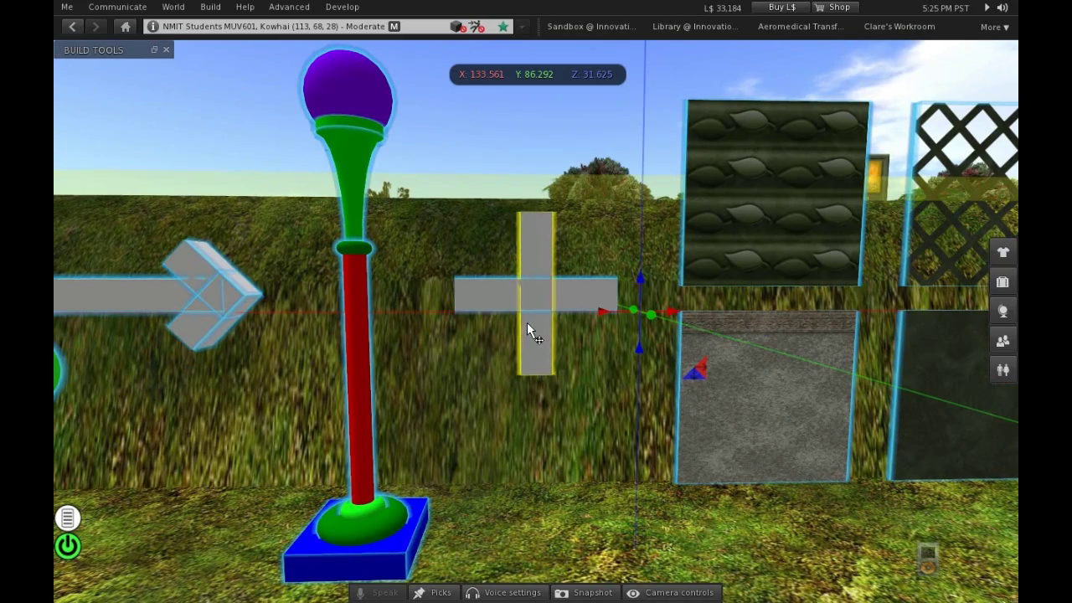
left_click(359, 182, "alt")
left_click_drag(358, 182, 540, 160, "alt")
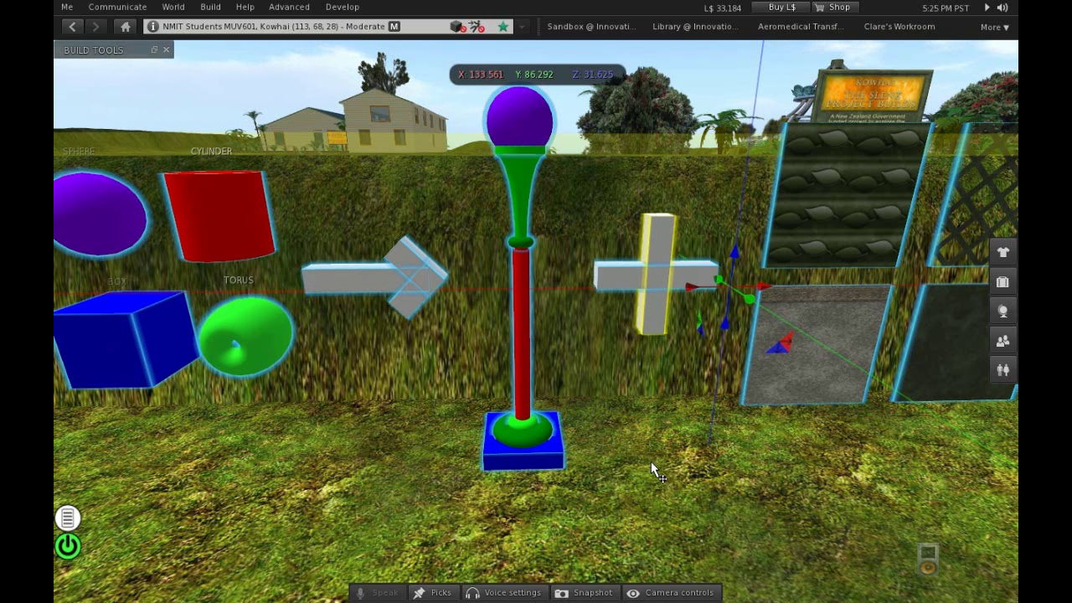
Examine the four texture panels between the plus and equals signs, especially the lattice panel with see-through gaps.
left_click(793, 337, "alt")
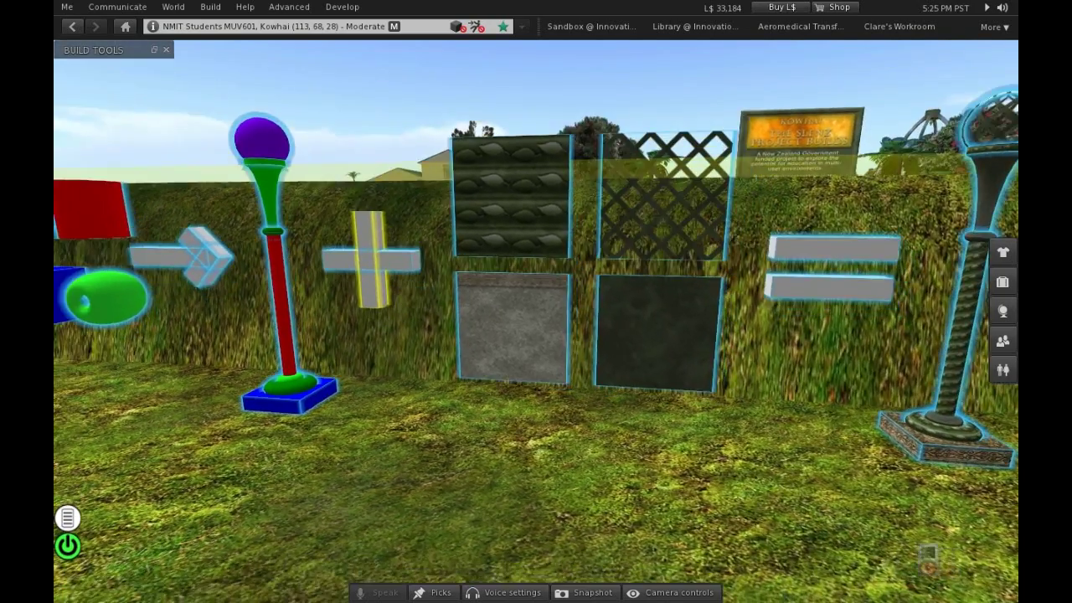
left_click_drag(540, 360, 540, 283, "alt")
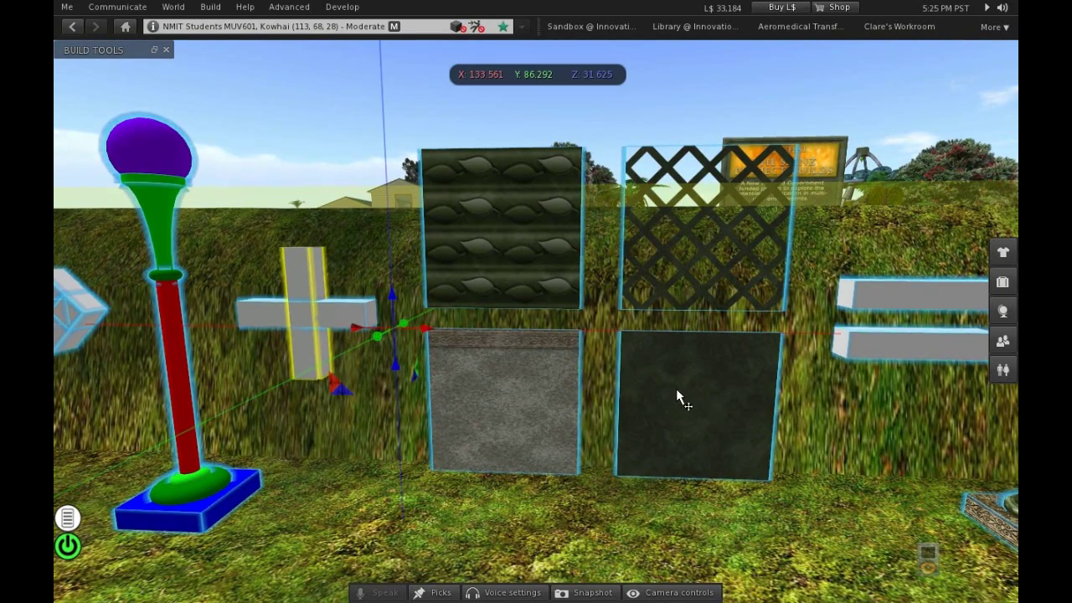
left_click_drag(929, 339, 825, 339, "alt")
left_click_drag(277, 293, 386, 264, "alt")
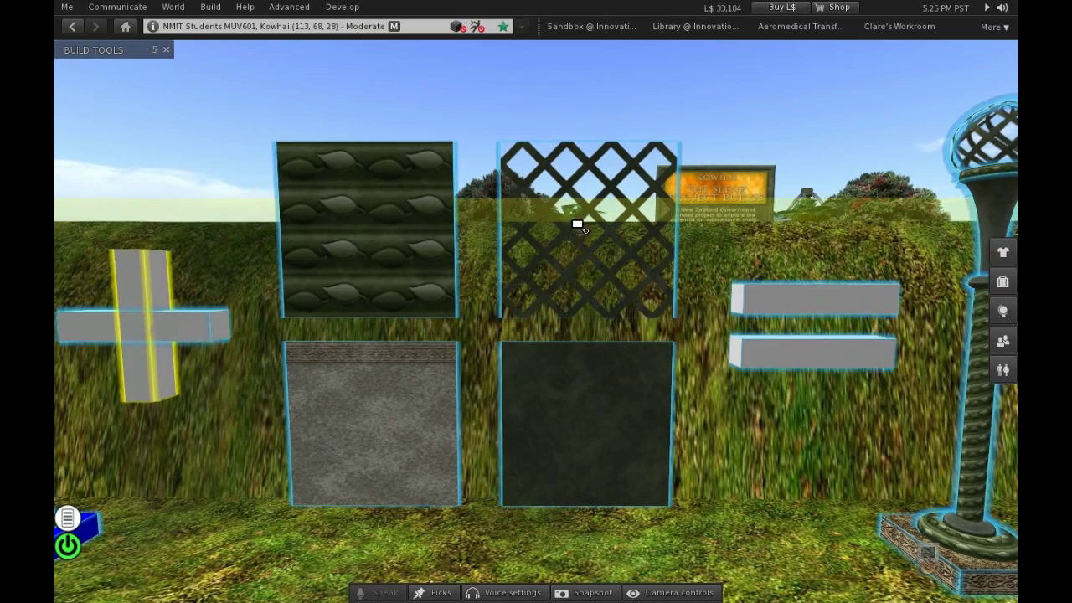
left_click_drag(563, 241, 560, 168, "alt")
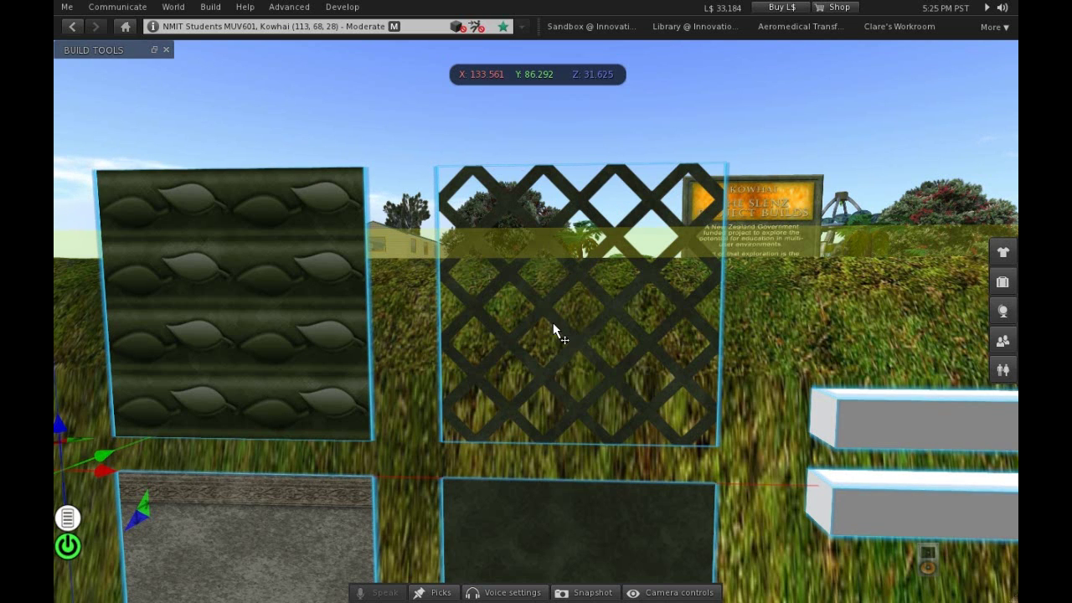
left_click_drag(551, 306, 251, 358, "ctrl+alt+shift")
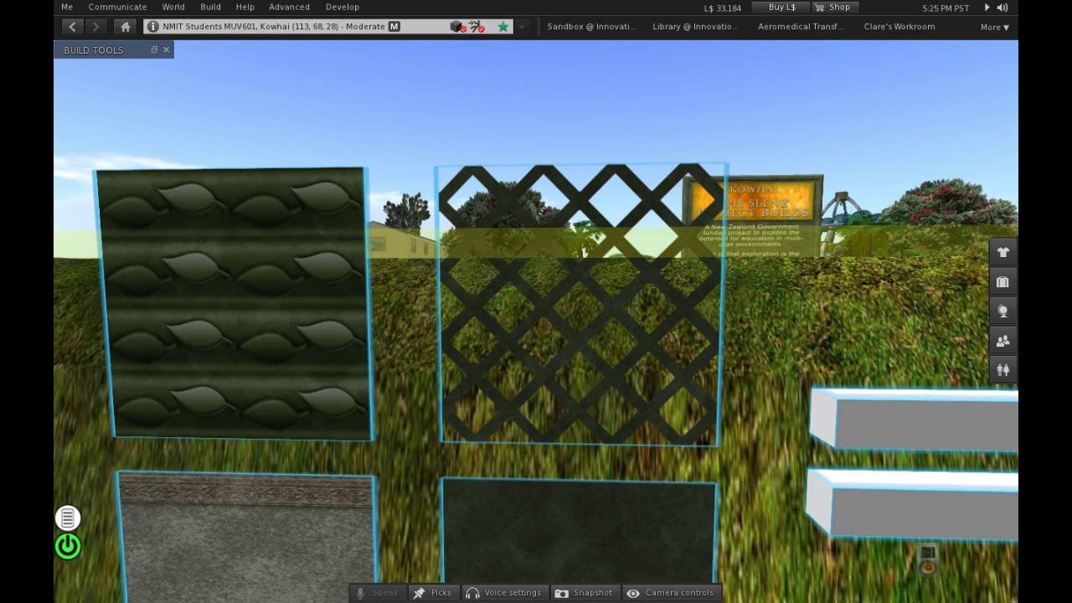
left_click_drag(763, 268, 951, 280, "ctrl+alt")
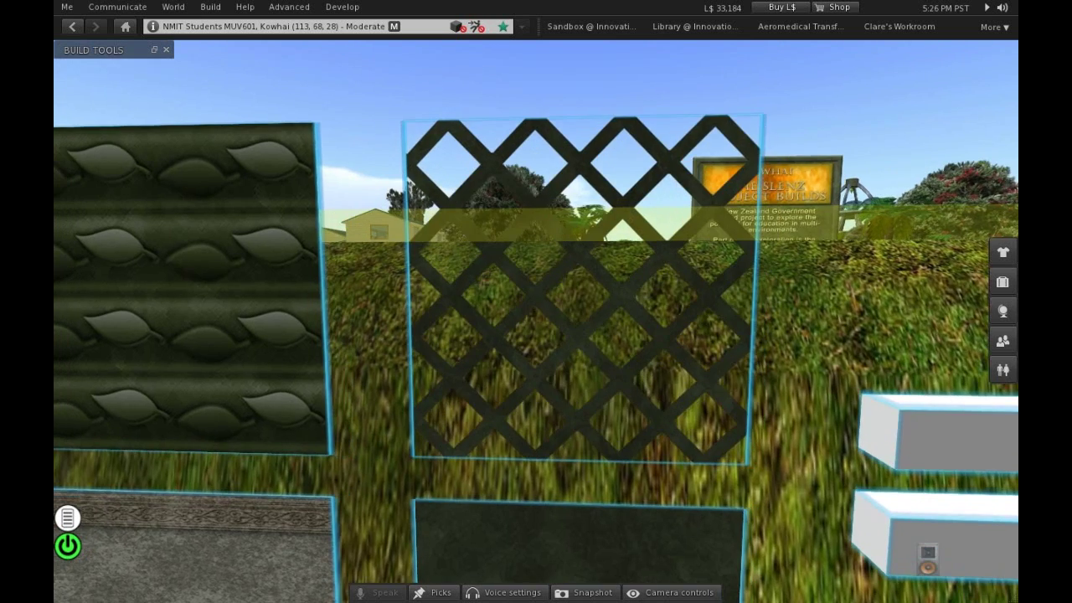
left_click_drag(536, 322, 518, 377, "alt")
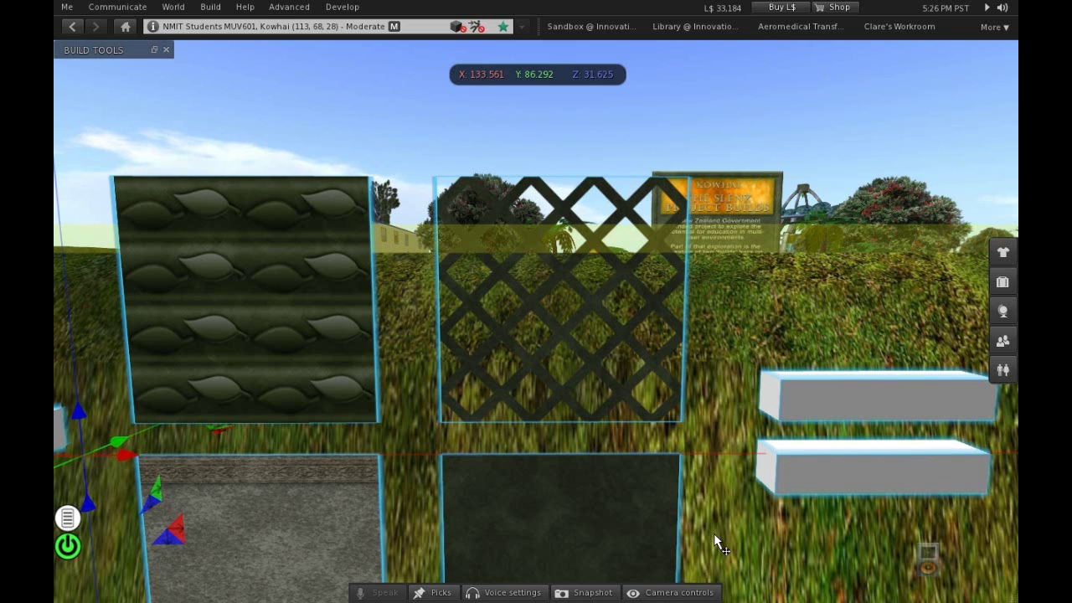
Compare the large flowering tree beyond the hedge with transparent-surface highlighting on and off.
key("ctrl")
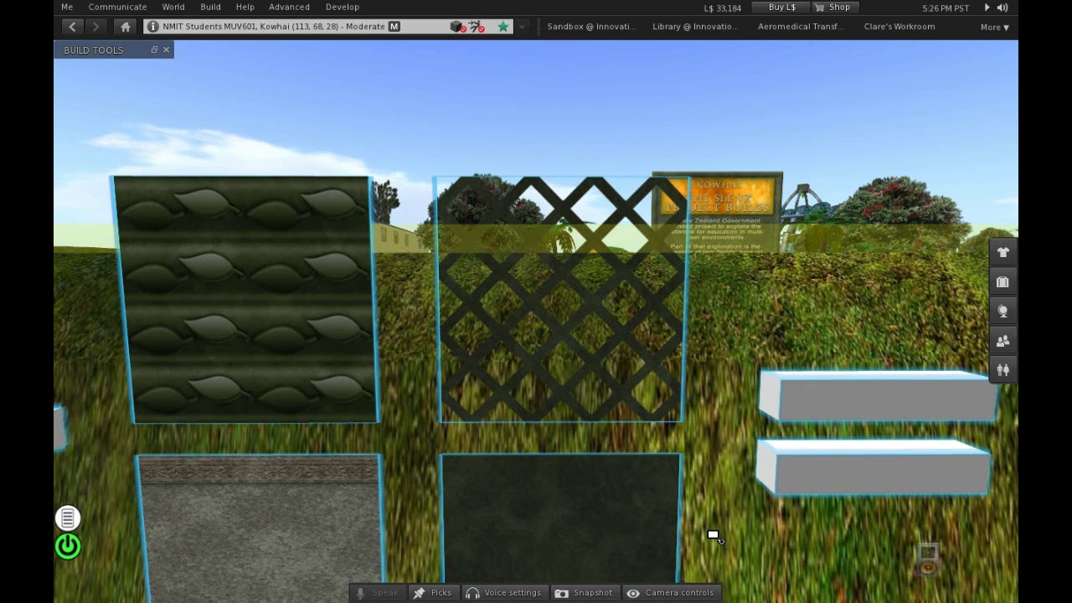
key("ctrl+alt+t")
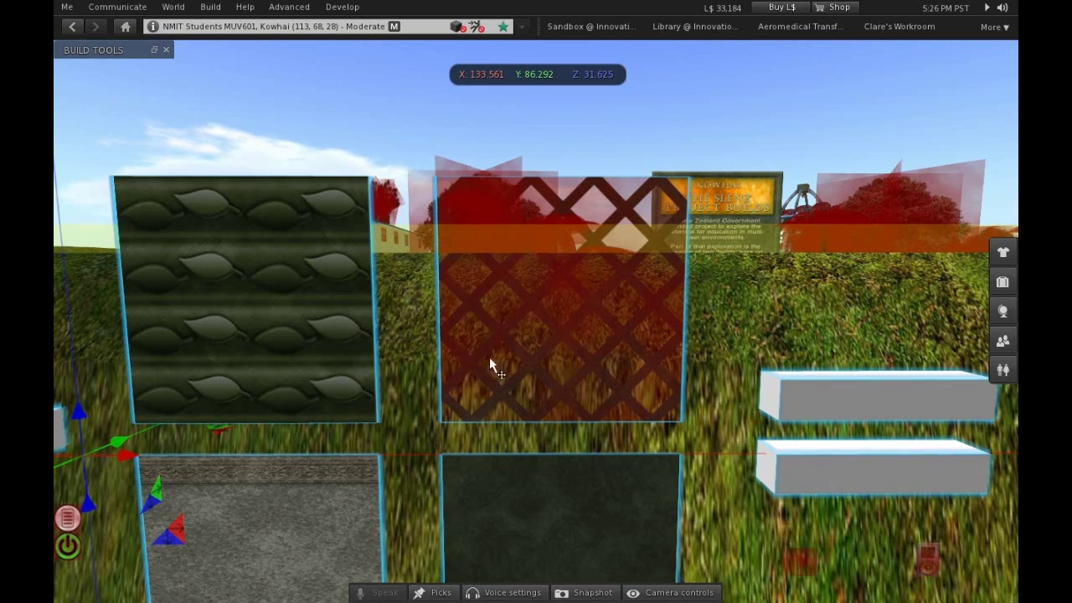
left_click_drag(745, 298, 724, 352, "ctrl+alt")
left_click_drag(584, 310, 506, 217, "alt")
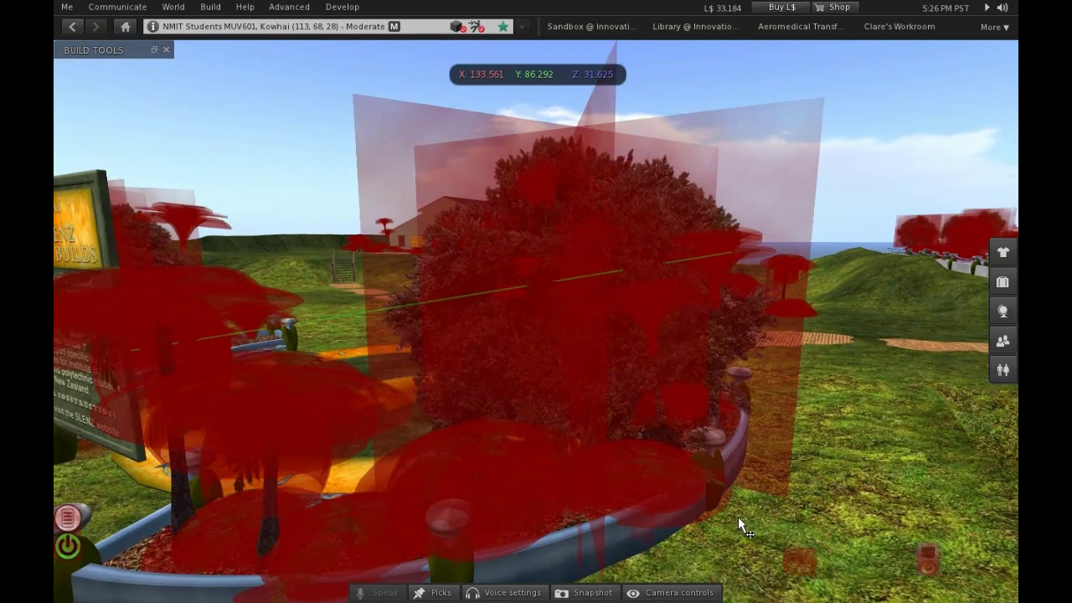
key("ctrl+alt+t")
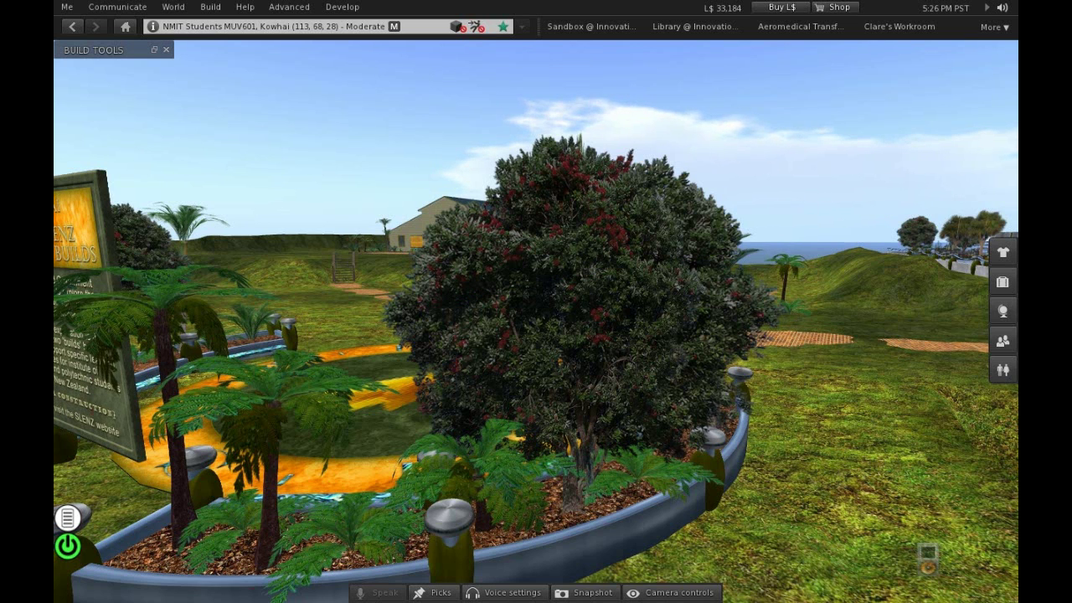
key("ctrl+alt+t")
Open the planter's plants for editing, examine their outlined transparent planes from several angles, and return to the avatar with the highlighting off.
left_click_drag(573, 295, 613, 250, "alt")
right_click(491, 287)
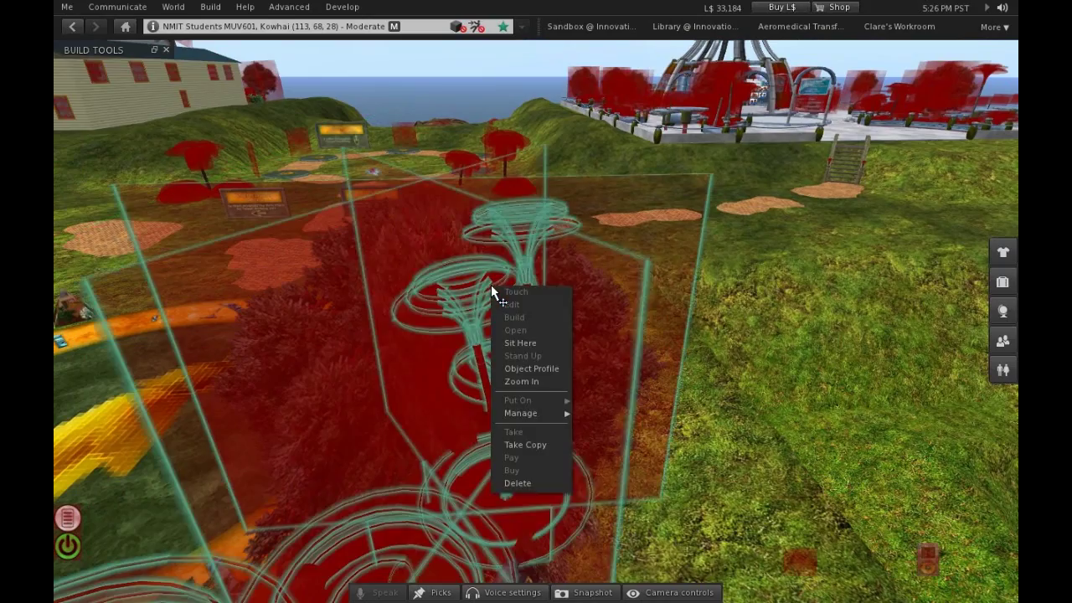
left_click(515, 308)
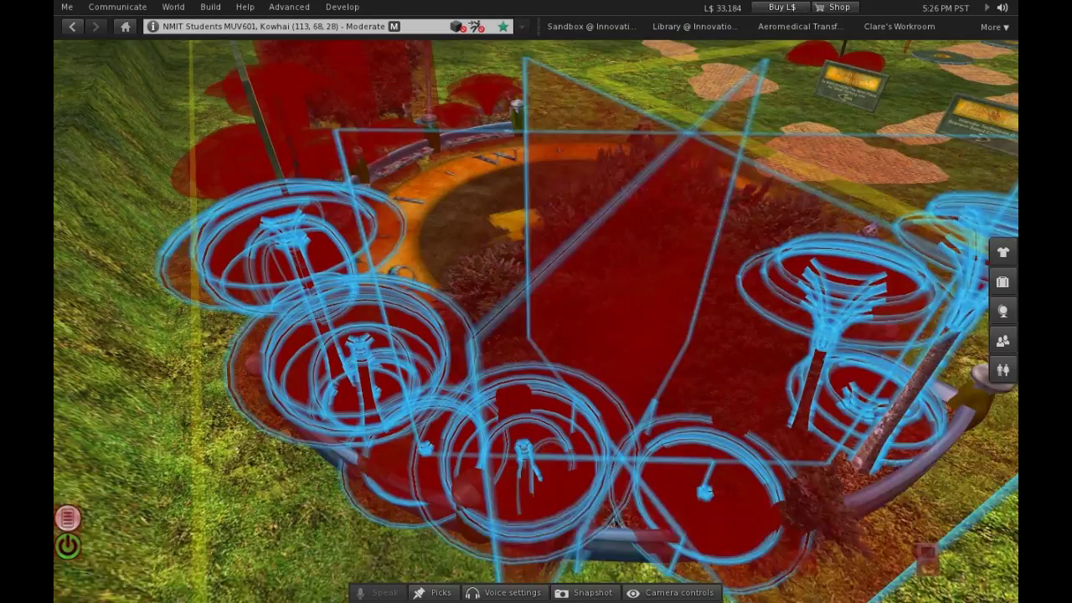
left_click_drag(526, 369, 358, 350, "ctrl+alt")
left_click_drag(419, 333, 495, 291, "alt")
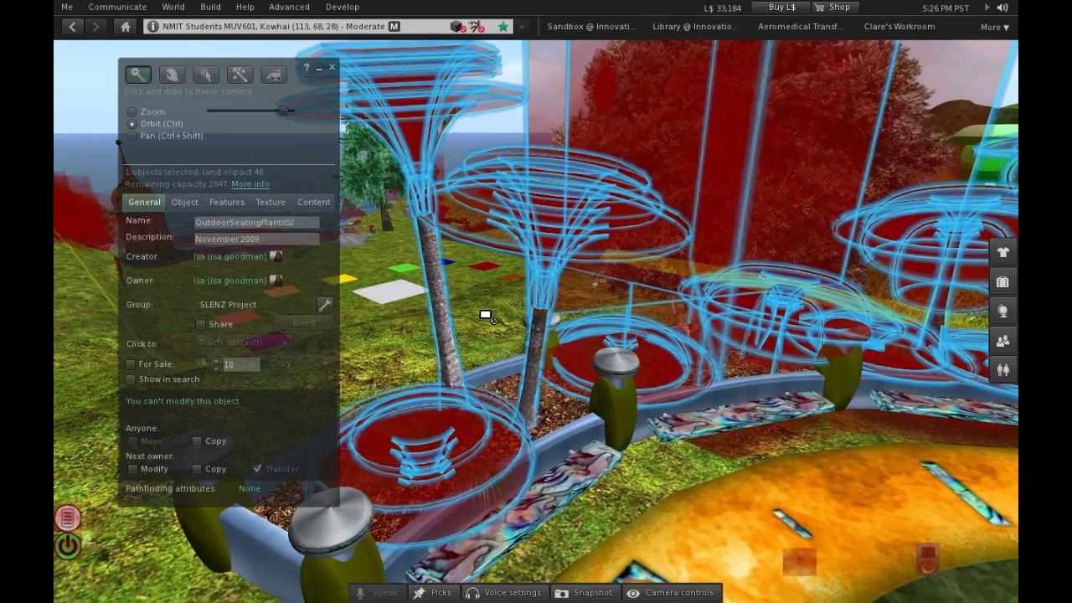
left_click_drag(535, 364, 519, 406, "alt")
left_click_drag(562, 295, 496, 321, "alt")
left_click_drag(536, 358, 523, 180, "ctrl+alt+shift")
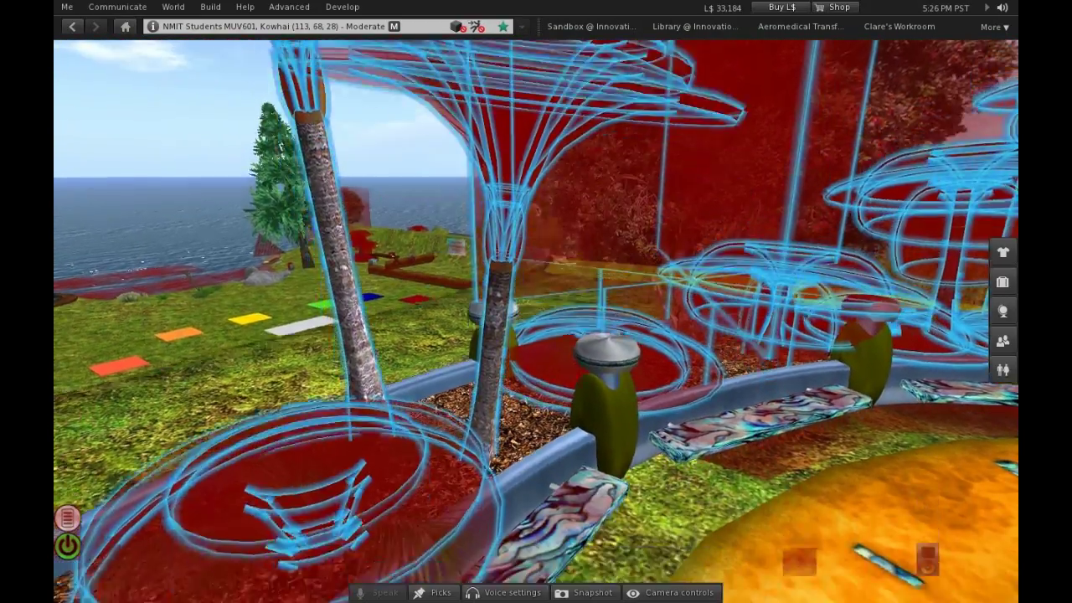
left_click_drag(548, 459, 311, 513, "alt")
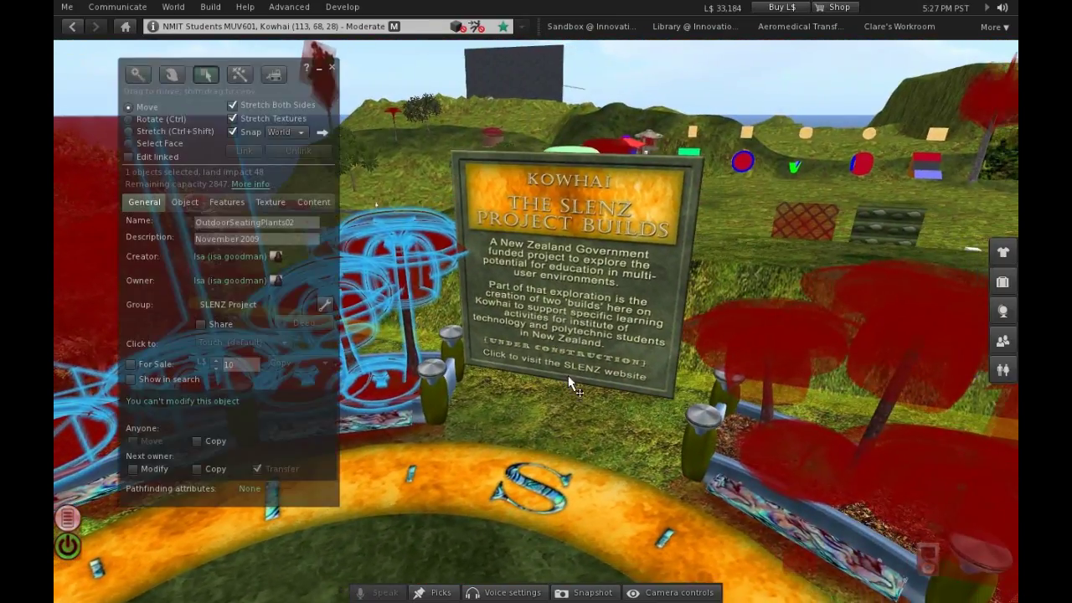
key("Escape")
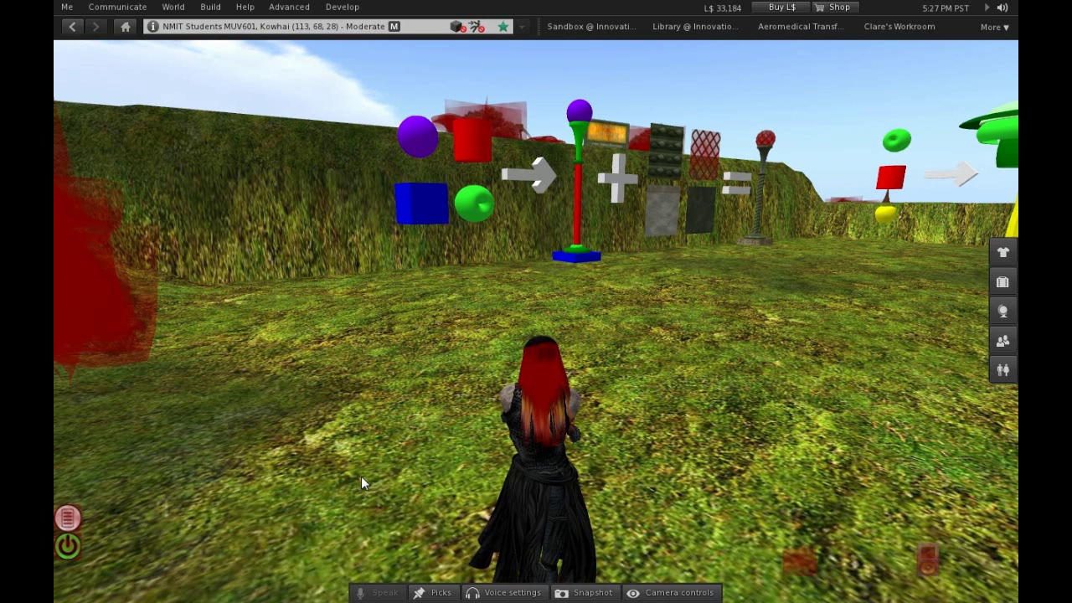
key("ctrl+alt+t")
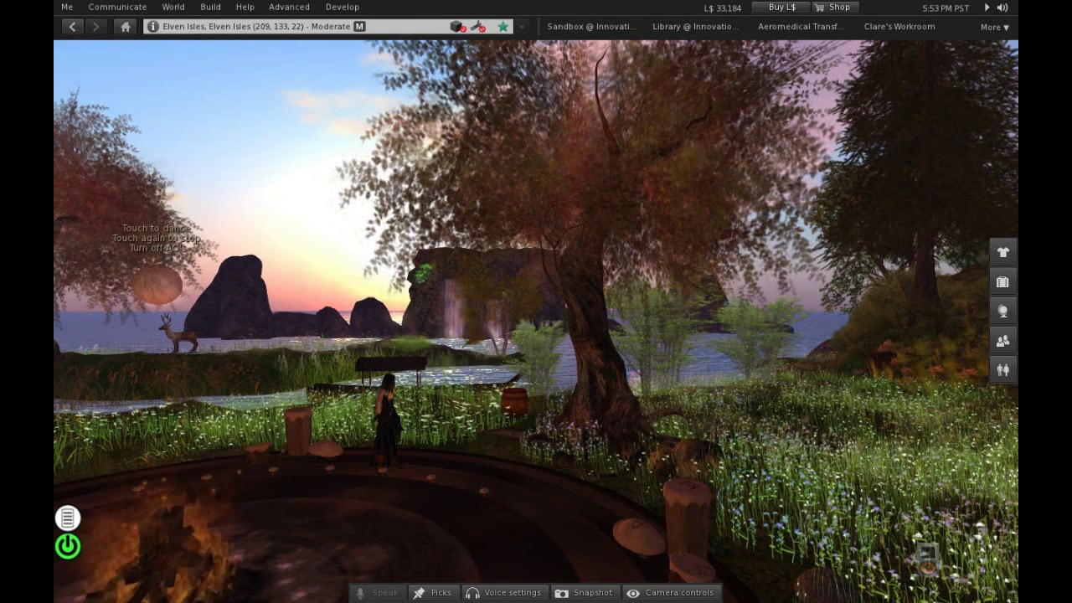
Open the large garden tree at Elven Isles for editing and view its creator's full profile.
right_click(584, 290)
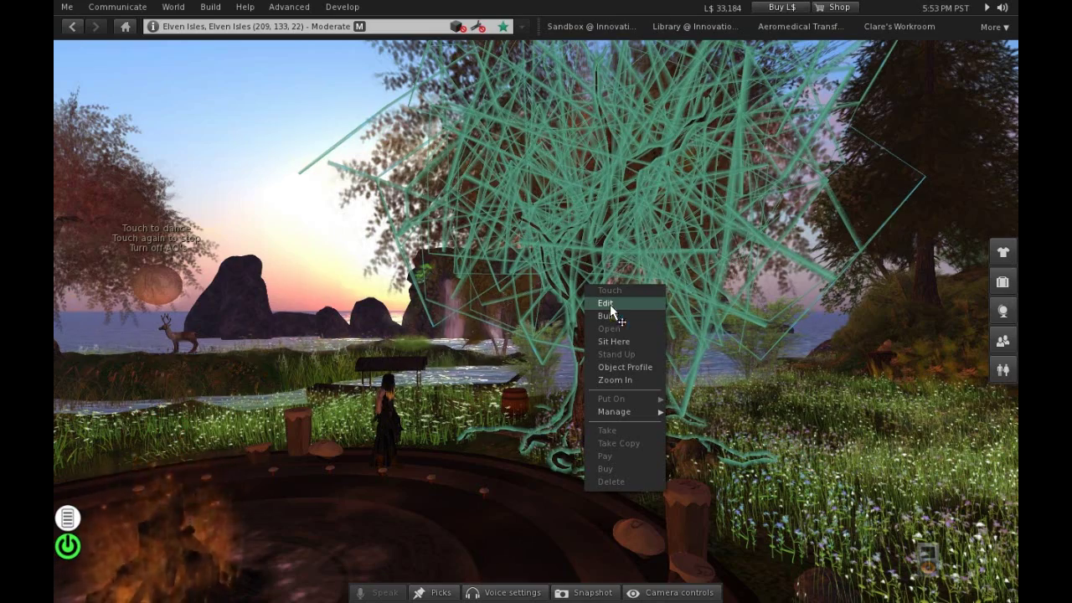
left_click(610, 304)
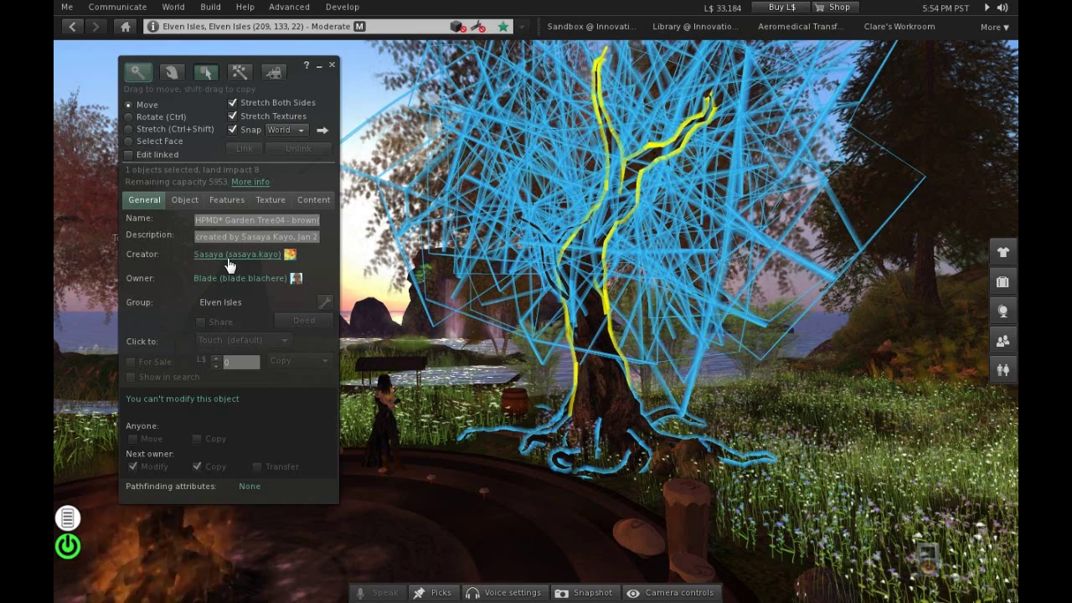
left_click(244, 264)
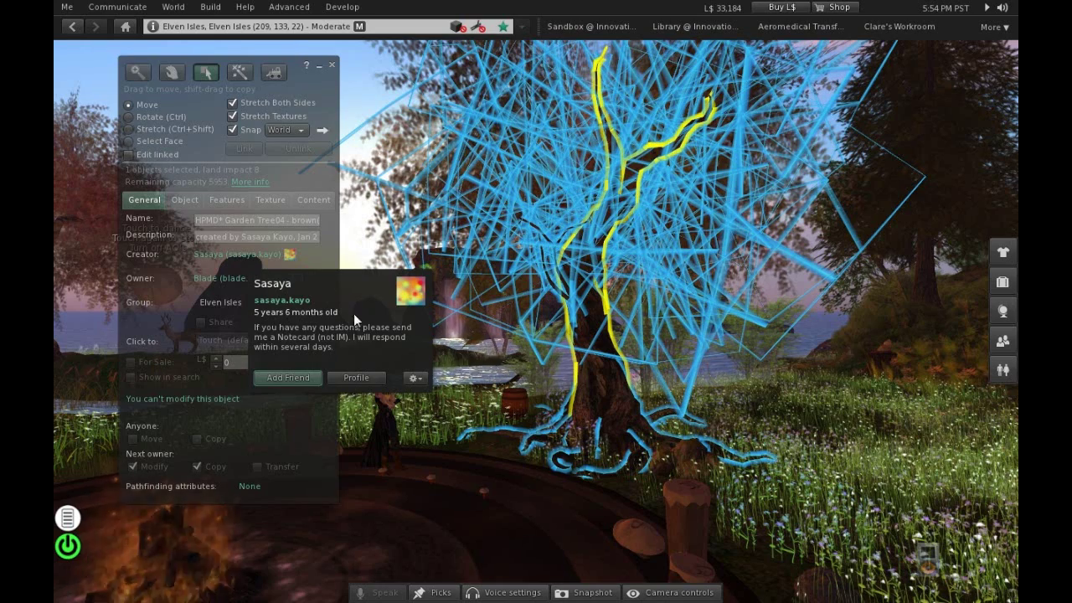
left_click(361, 377)
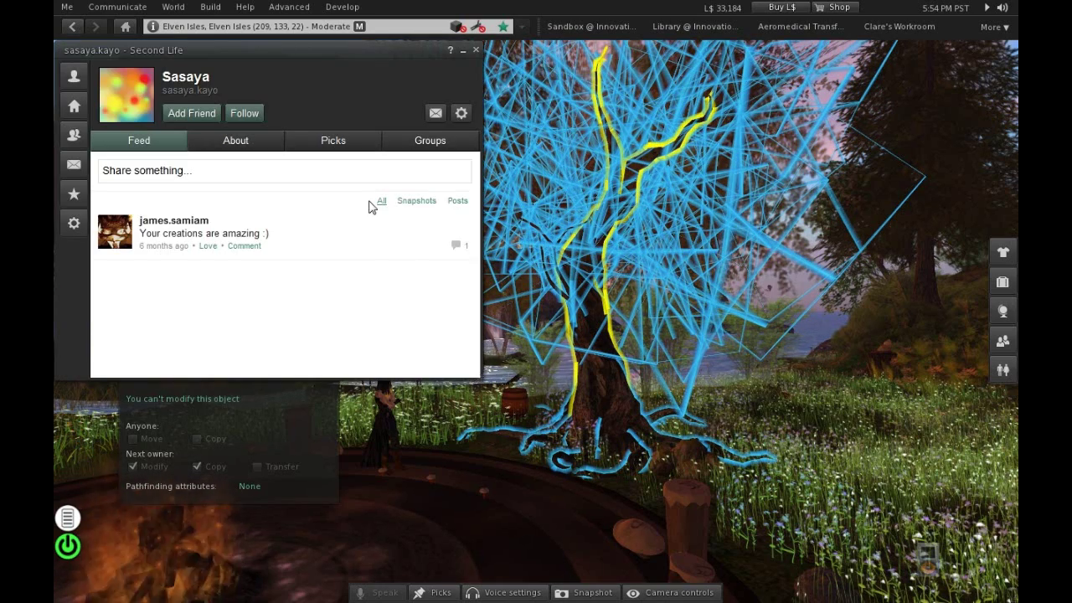
Find the HPMD main shop among the tree creator's picks and teleport to its HappyMood location.
left_click(333, 141)
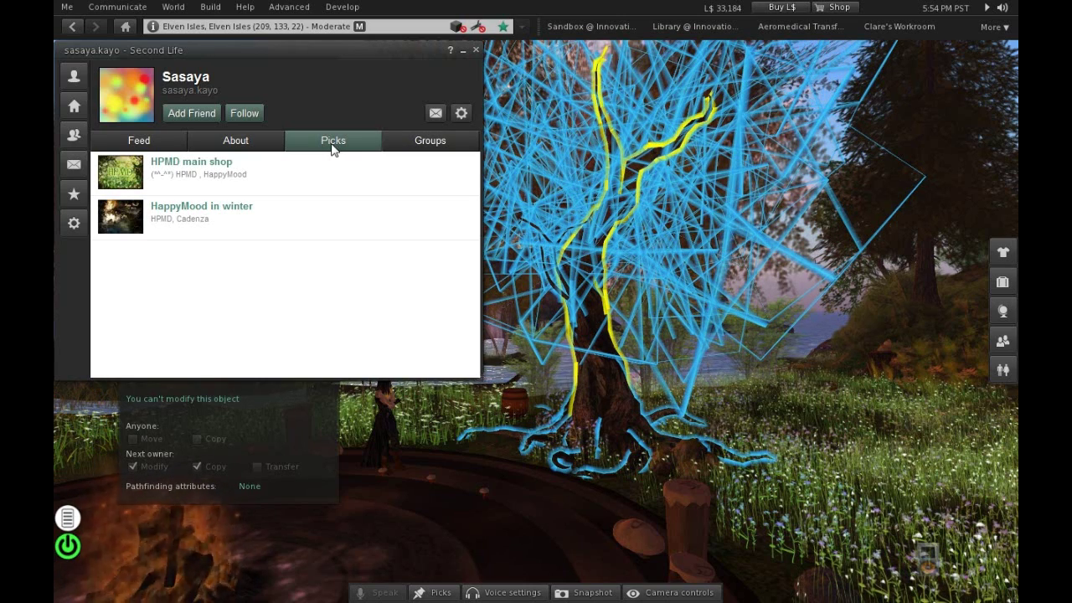
left_click(194, 164)
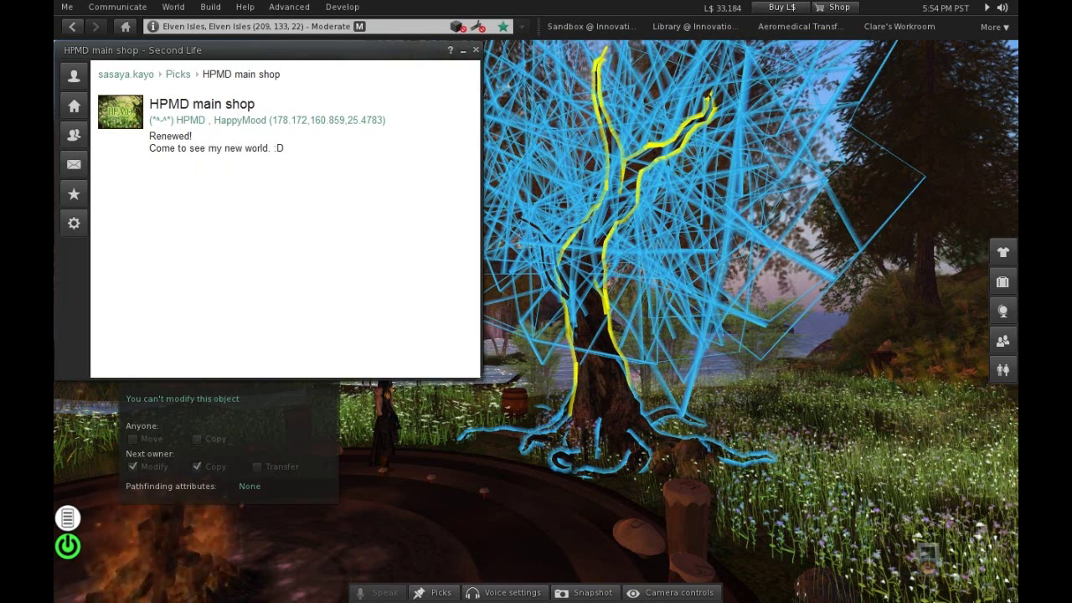
left_click(237, 124)
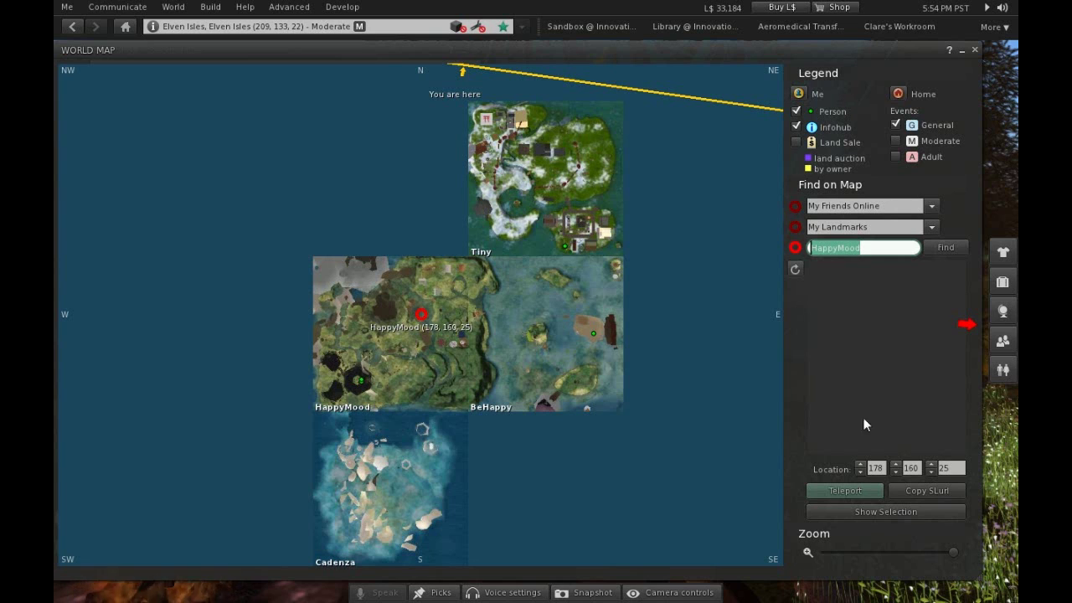
left_click(847, 492)
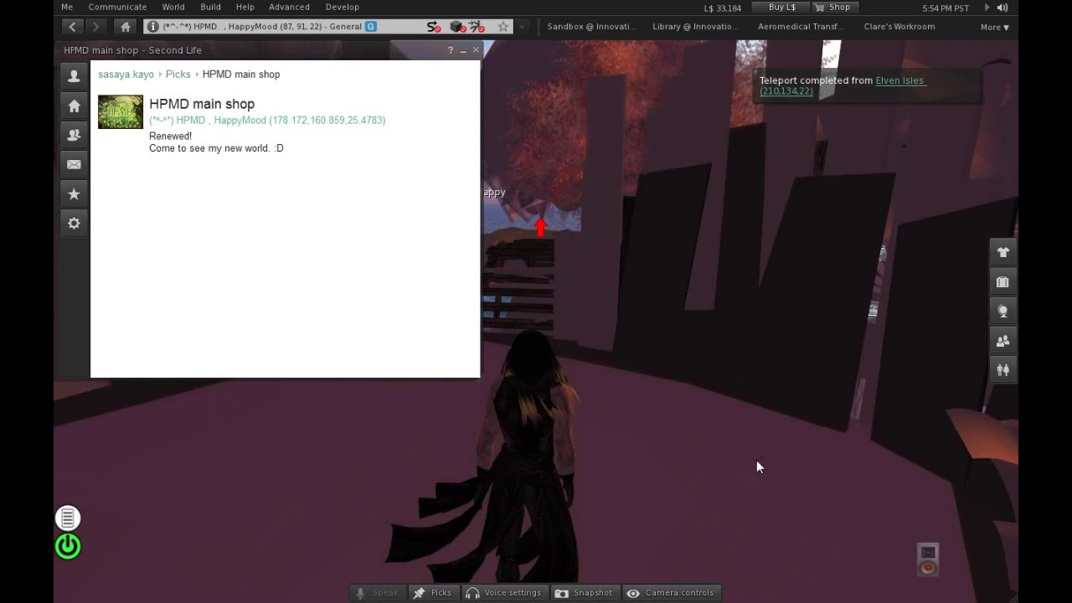
Close the HPMD main shop pick and turn the avatar around to face the plank bridge beside the Shop sign.
left_click(476, 51)
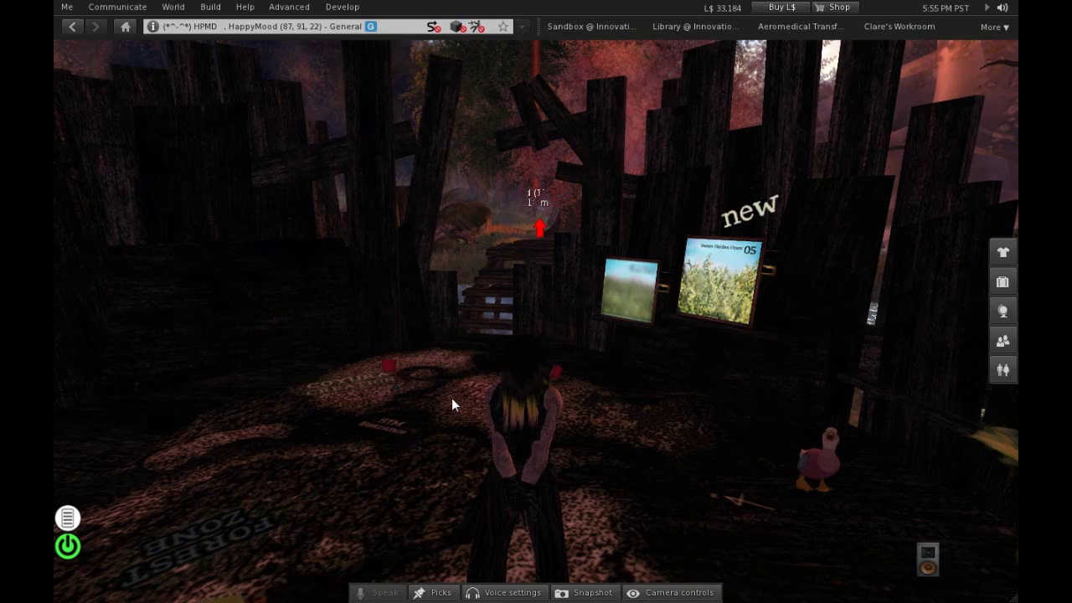
key("Left")
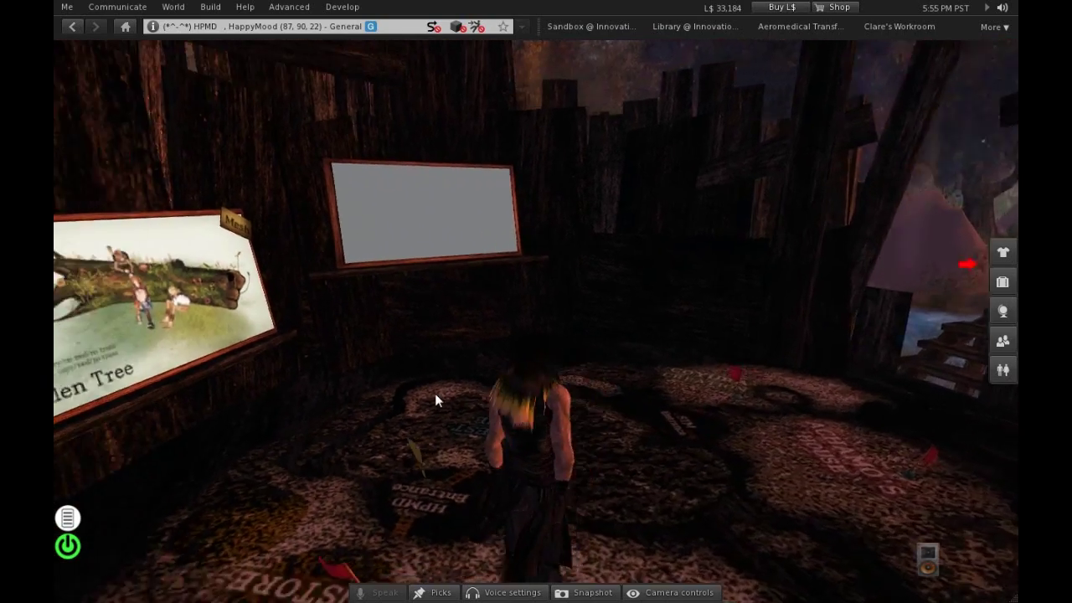
key("Left")
key("Left")
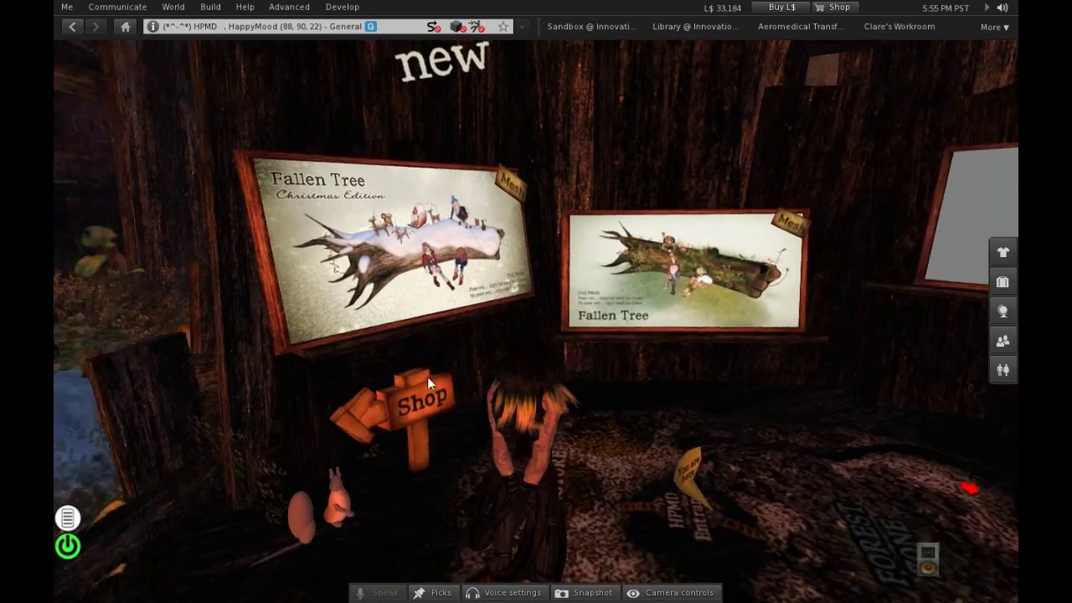
key("Left")
key("Left")
key("Left")
key("Left")
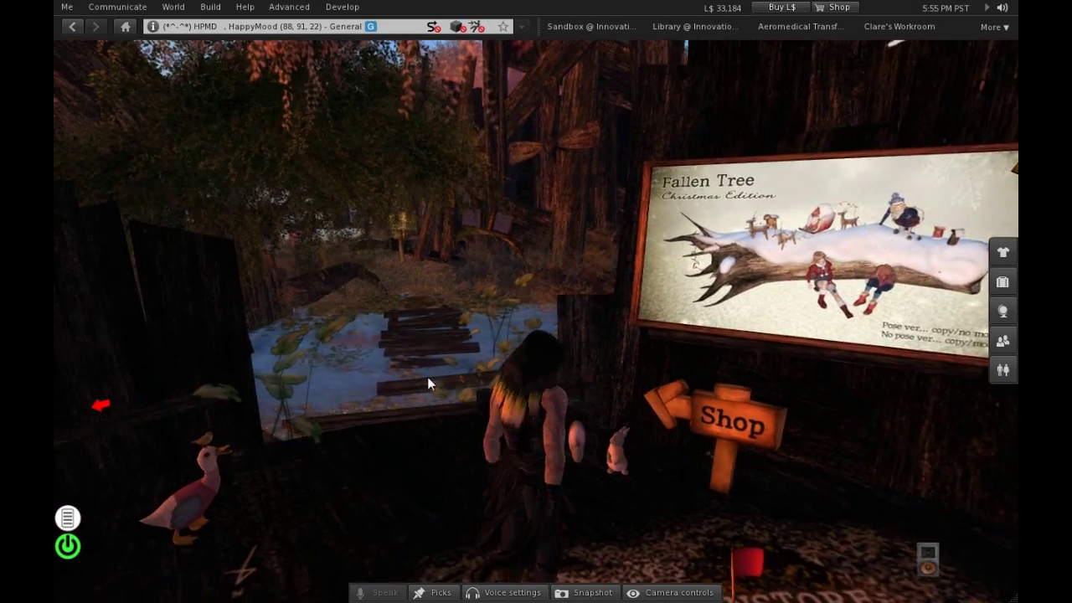
key("Left")
key("Left")
key("Left")
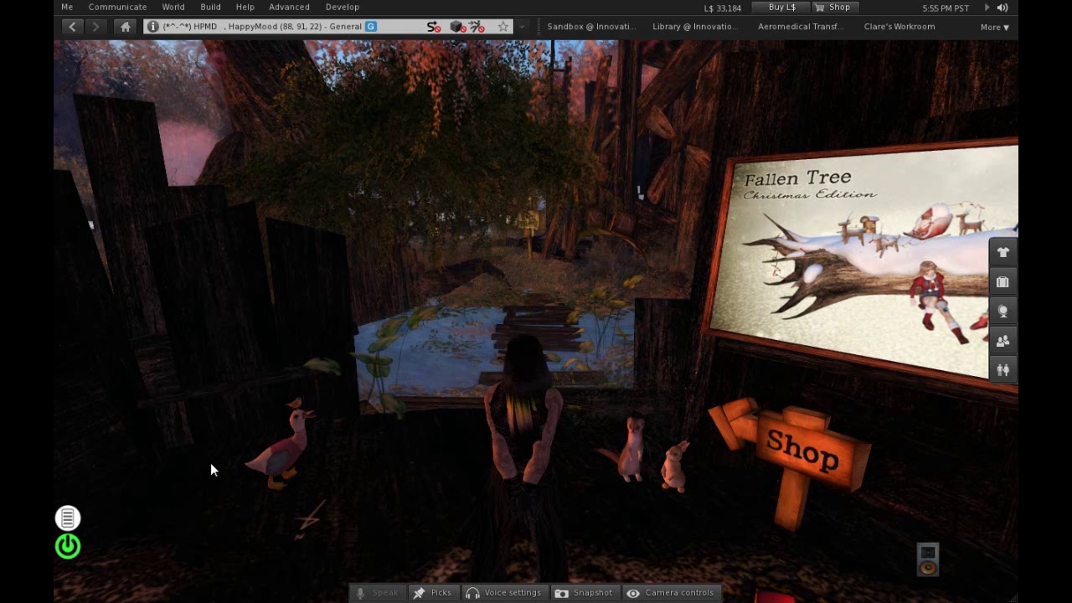
Walk the avatar across the plank bridge and through the outdoor shop to the yellow ground plants near the Sweet Garden Grass display.
key("Up")
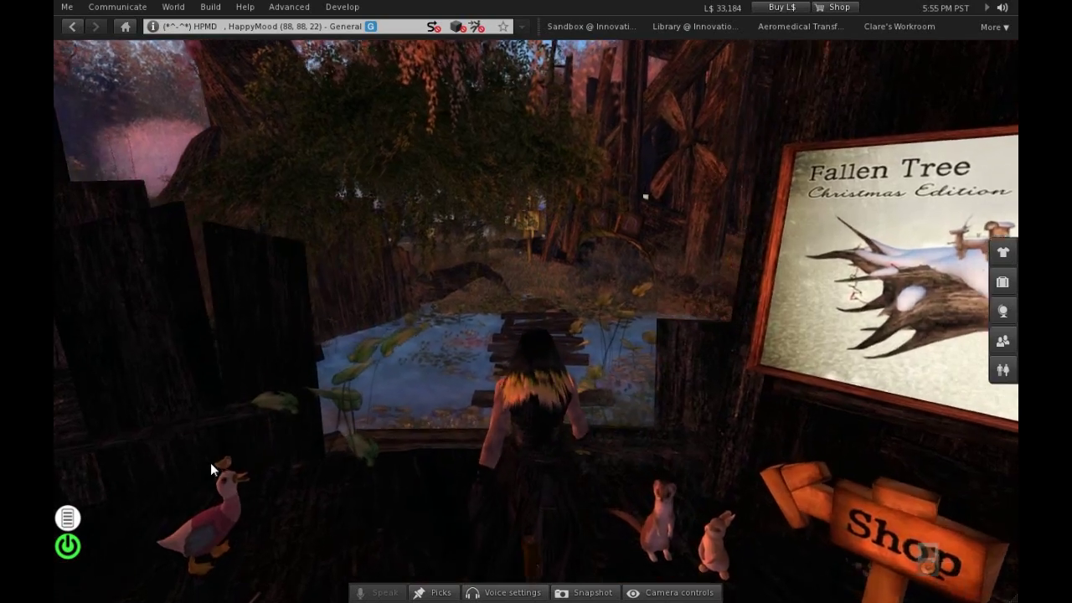
key("Up")
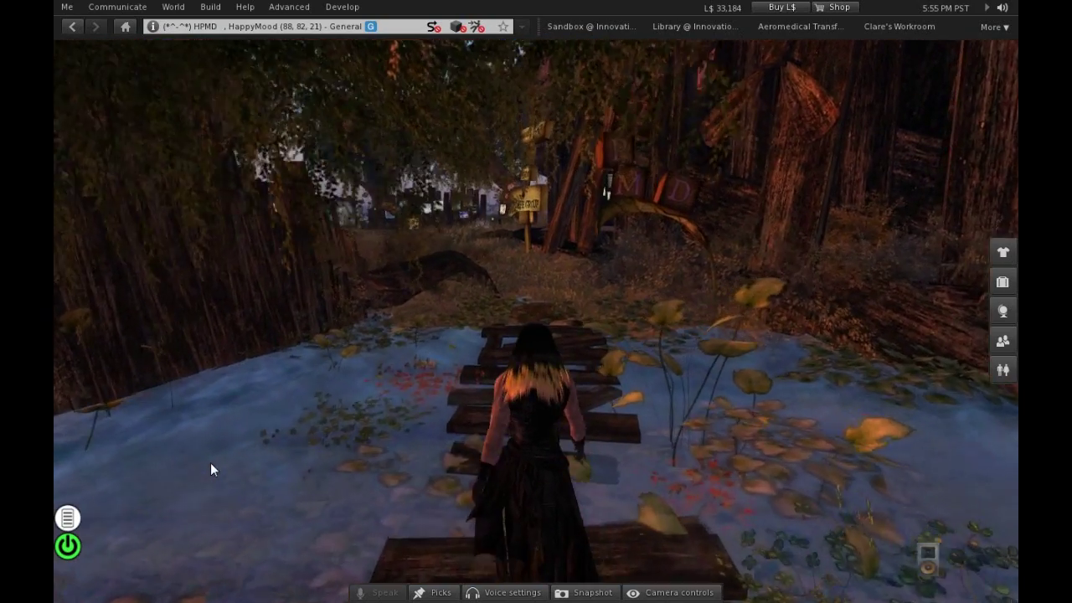
key("Up")
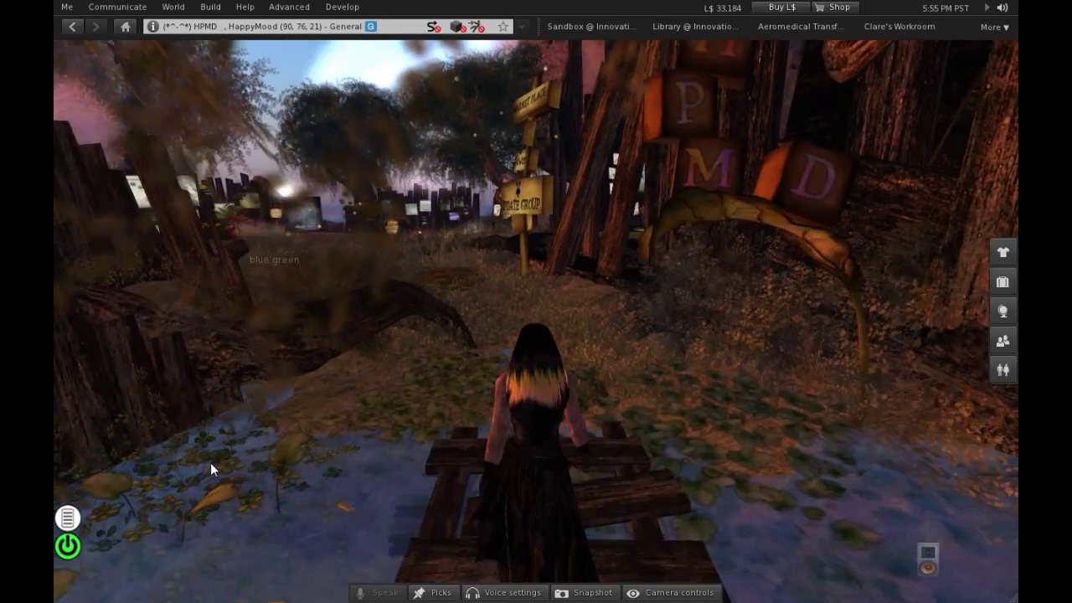
key("Up")
key("Left")
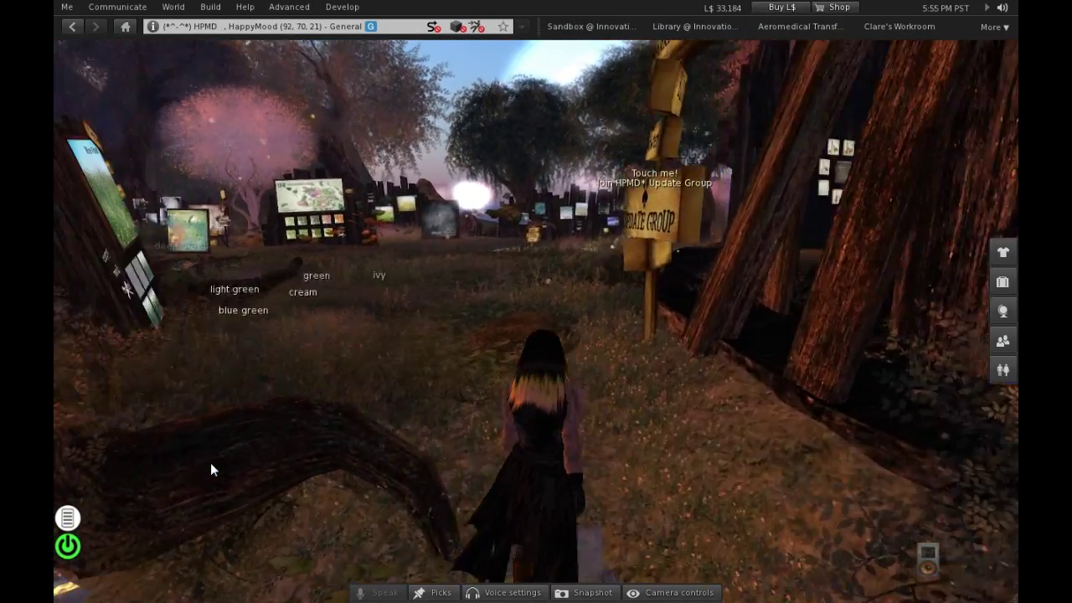
key("Up")
key("Left")
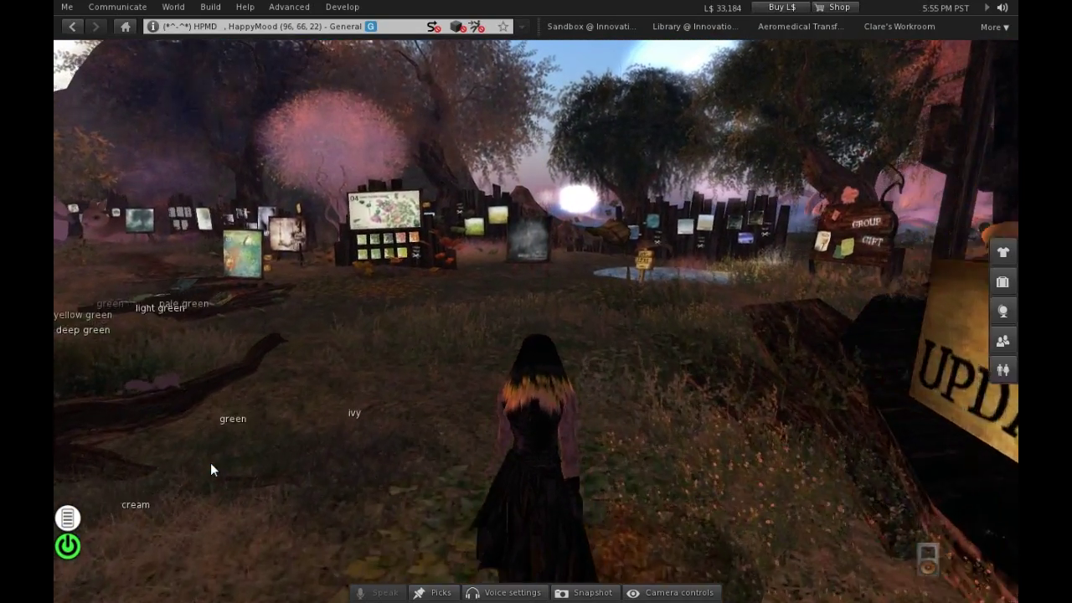
key("Up")
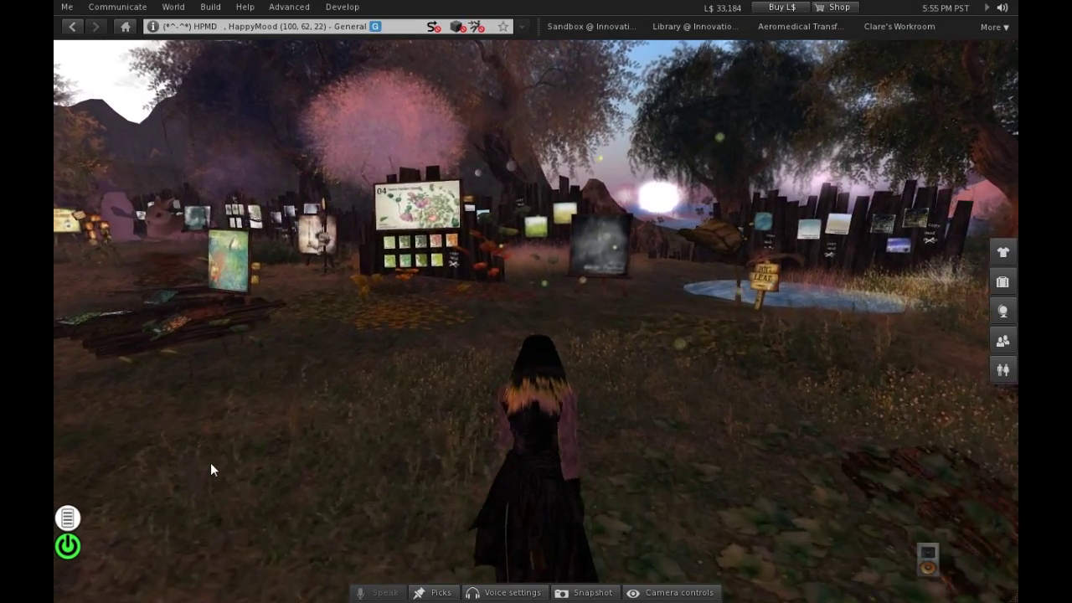
key("Up")
key("Left")
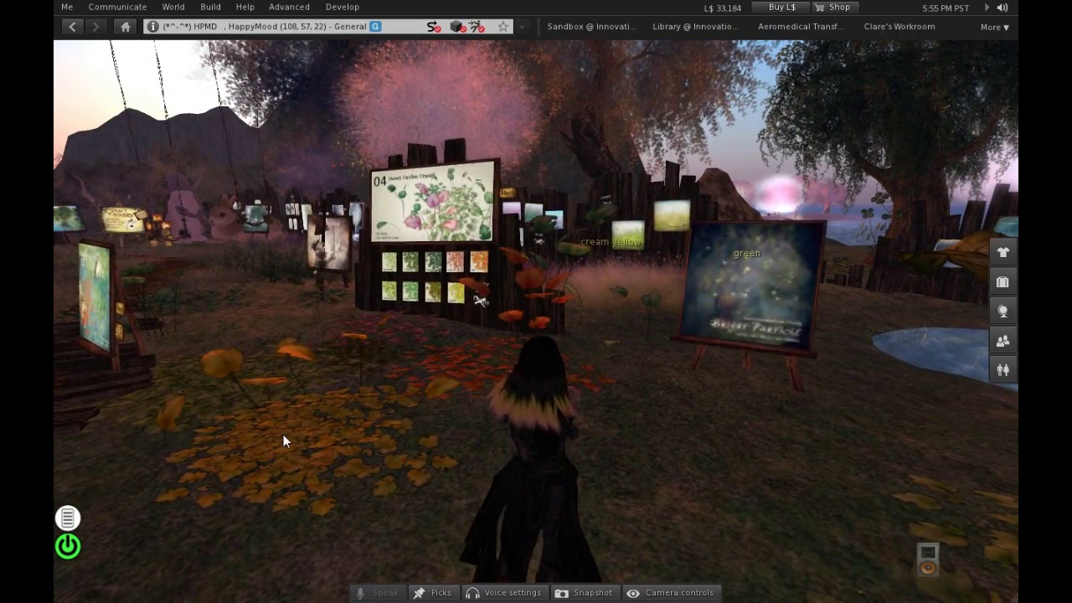
Open the yellow ground plants for editing and examine their outlined planes from different angles.
right_click(283, 434)
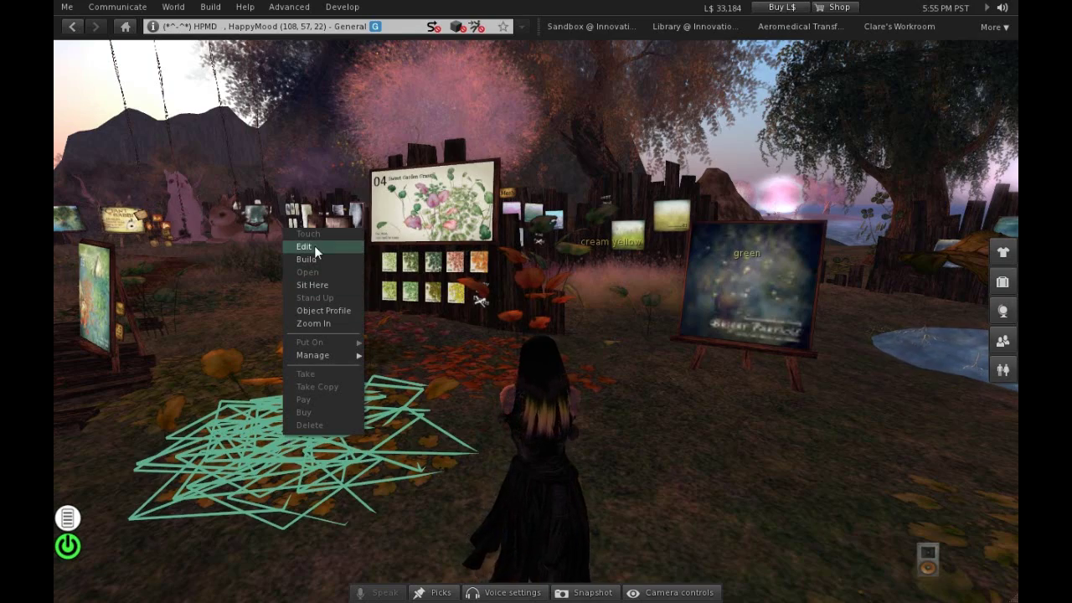
left_click(314, 246)
left_click_drag(364, 419, 536, 324, "alt")
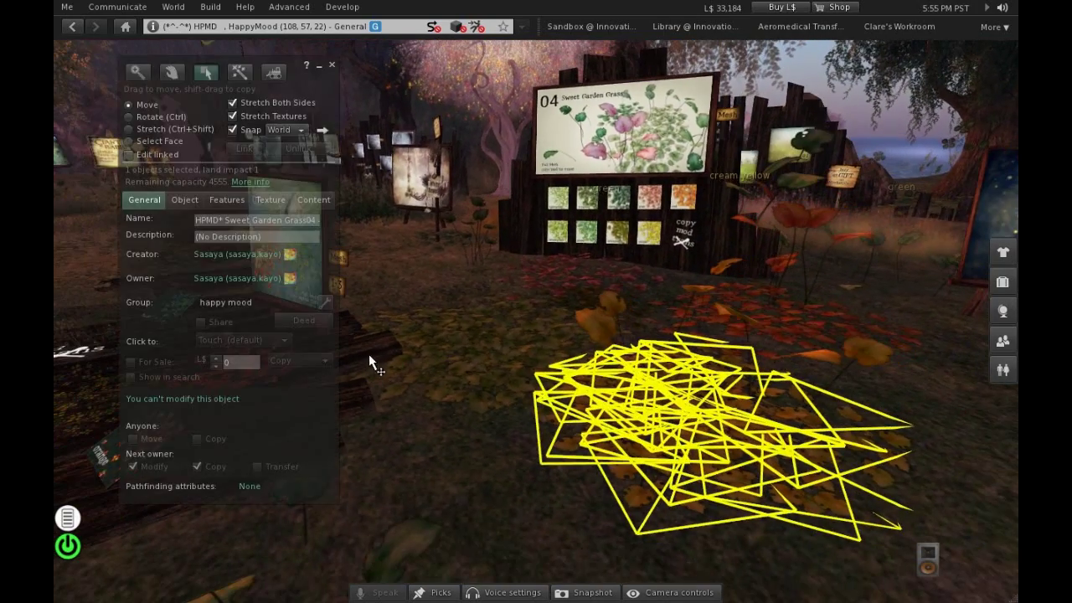
left_click_drag(371, 362, 394, 352, "alt")
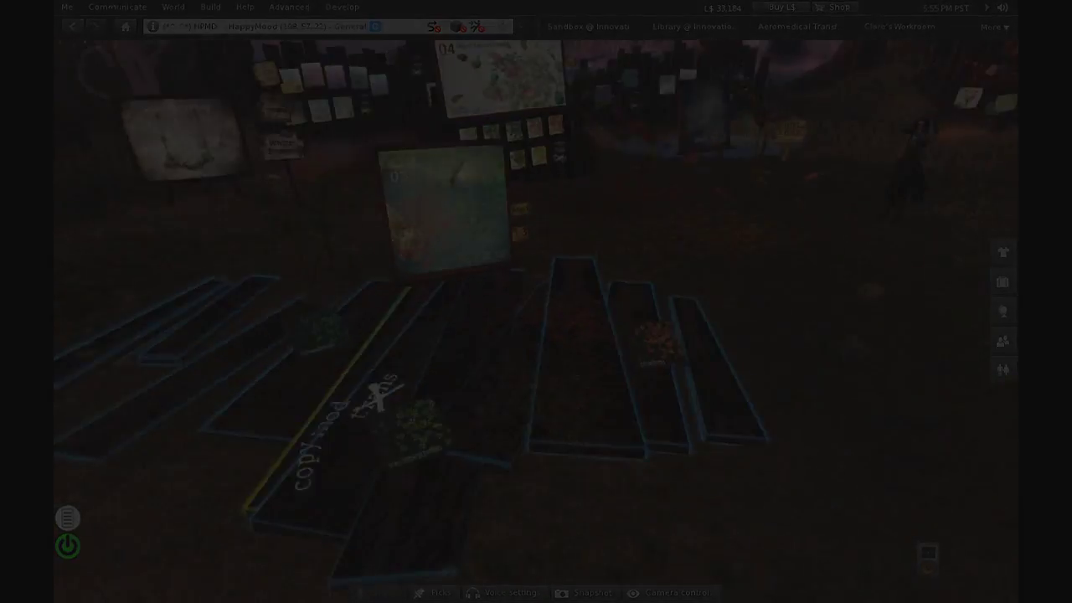